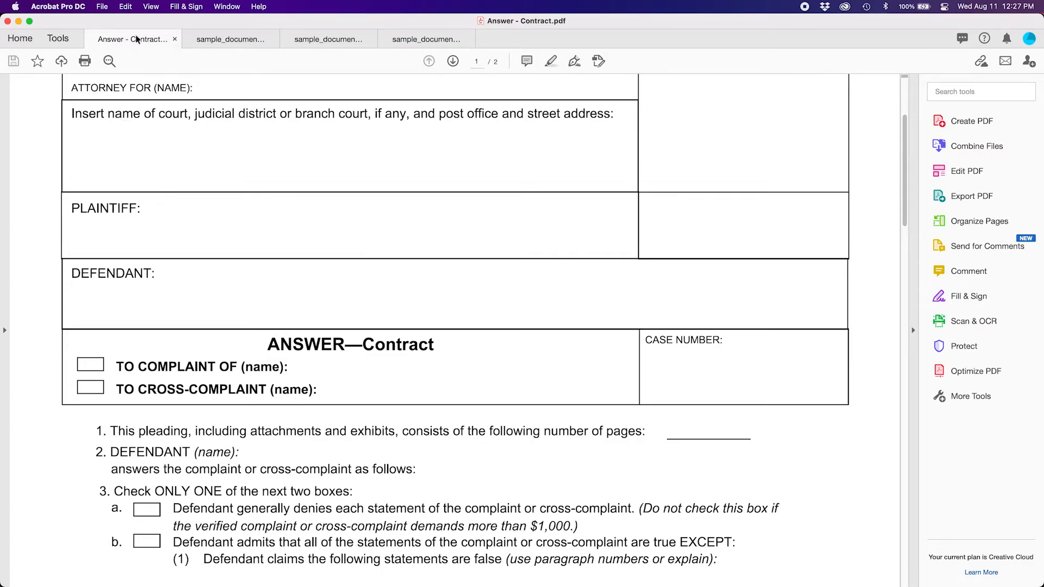
Step: Look through the open sample documents and return to the Answer - Contract PDF
click(231, 38)
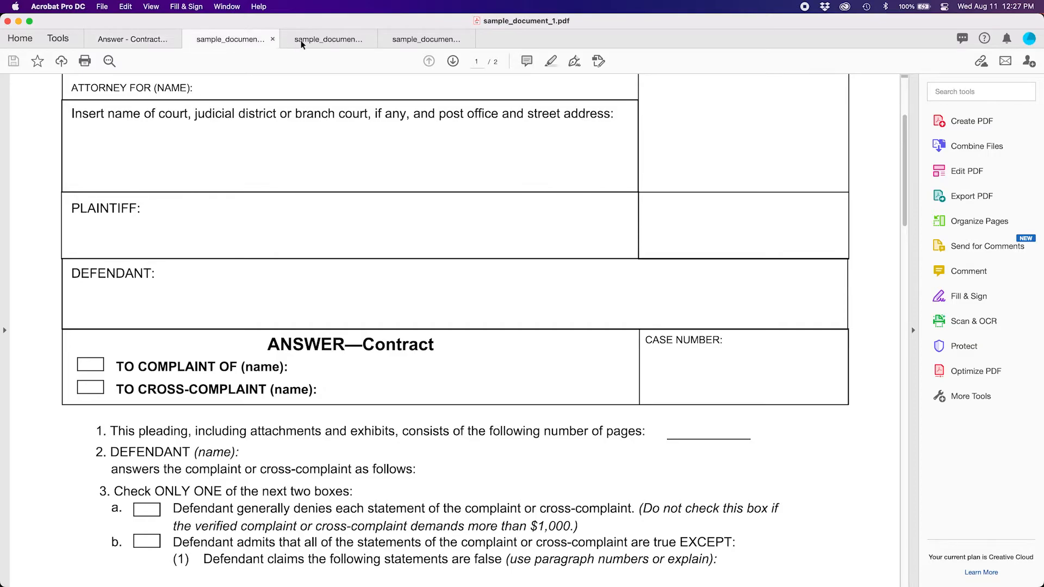
click(302, 42)
click(404, 42)
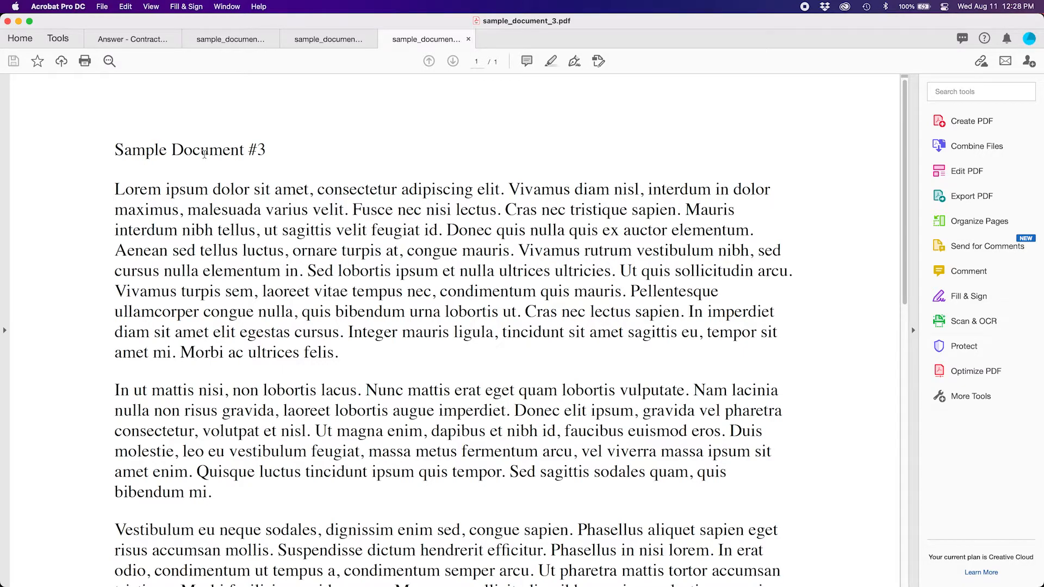
key(ctrl+Tab)
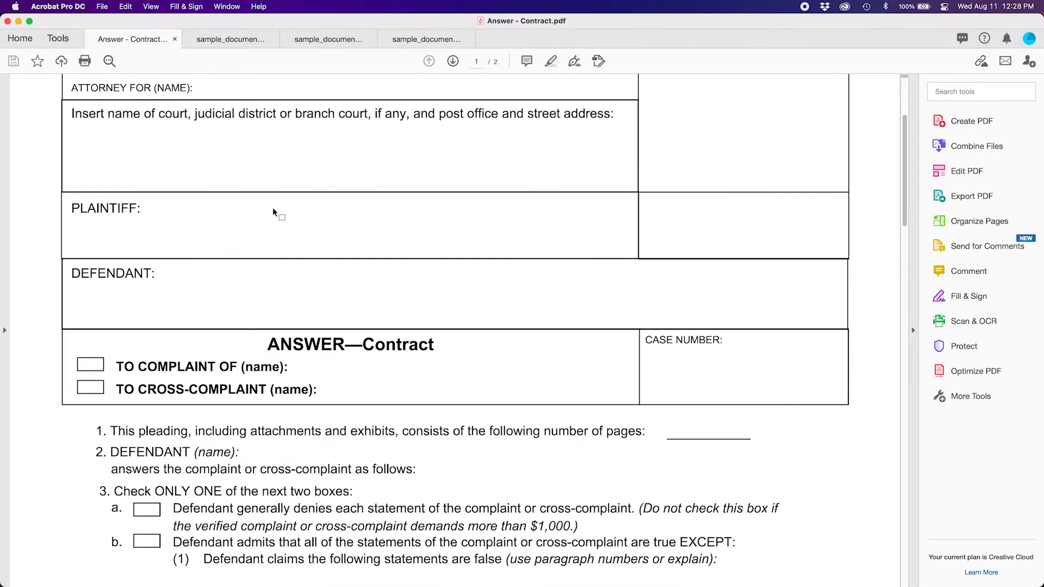
Step: Start Combine Files and add the open files Answer - Contract.pdf, sample_document_1.pdf, sample_document_2.pdf and sample_document_3.pdf
click(58, 39)
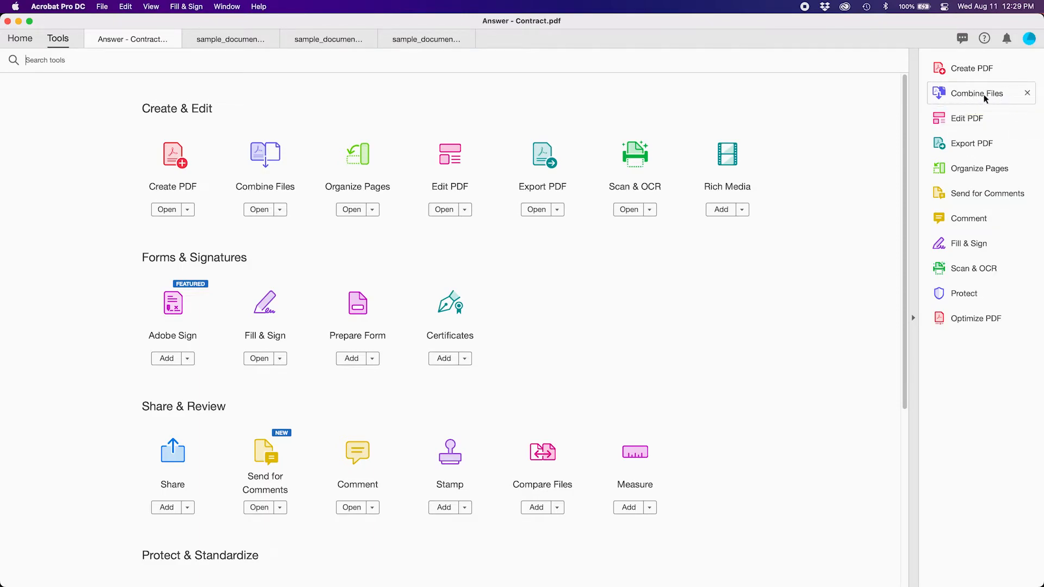
click(268, 150)
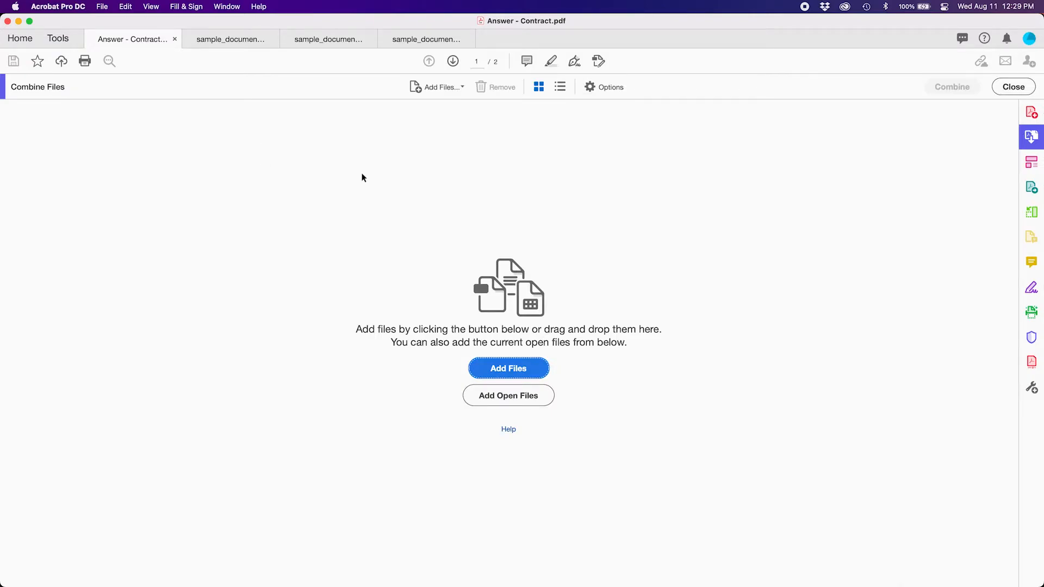
click(518, 396)
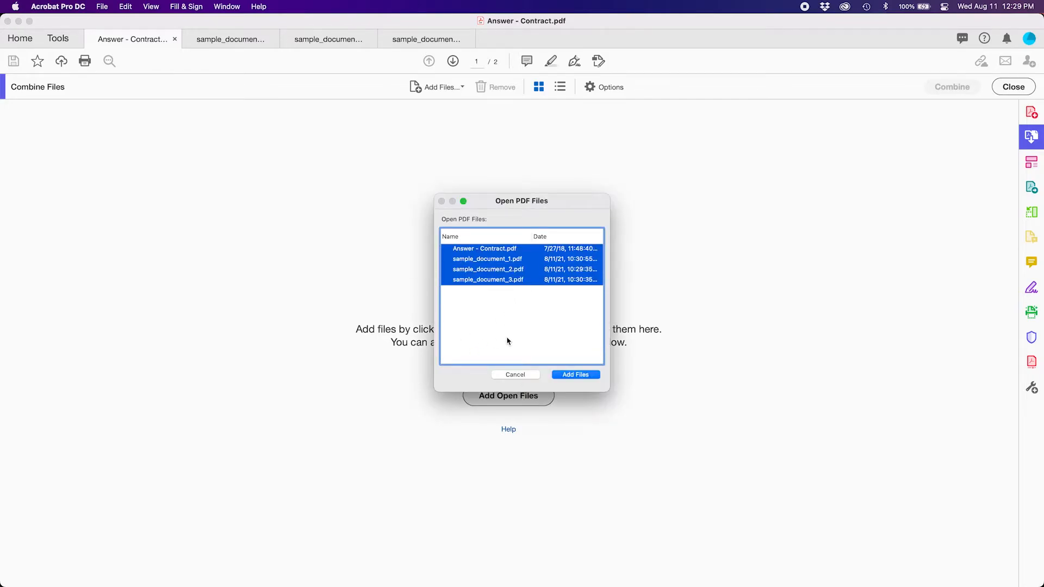
click(482, 320)
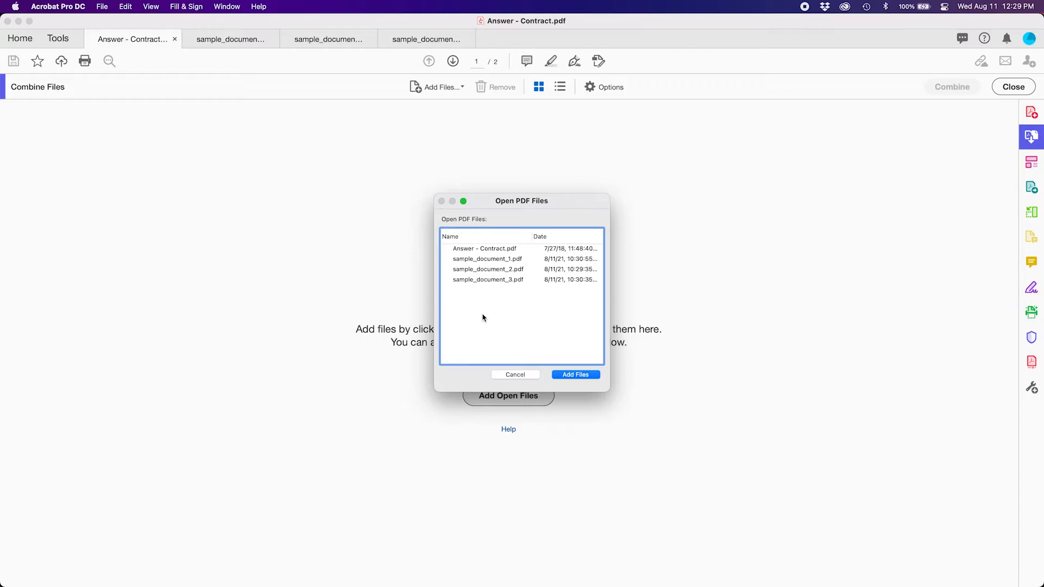
click(514, 249)
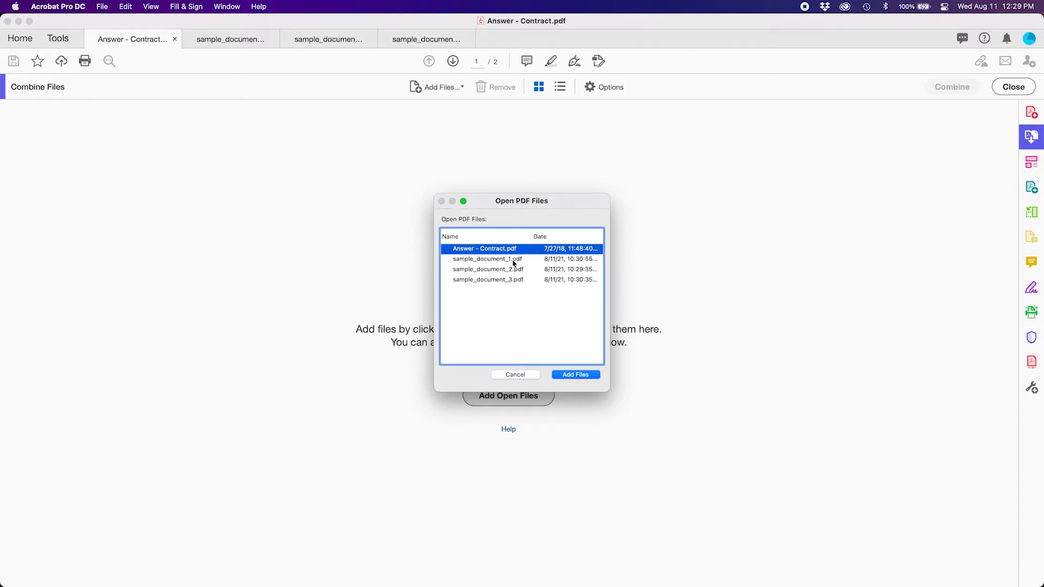
super+click(513, 259)
super+click(513, 270)
super+click(511, 280)
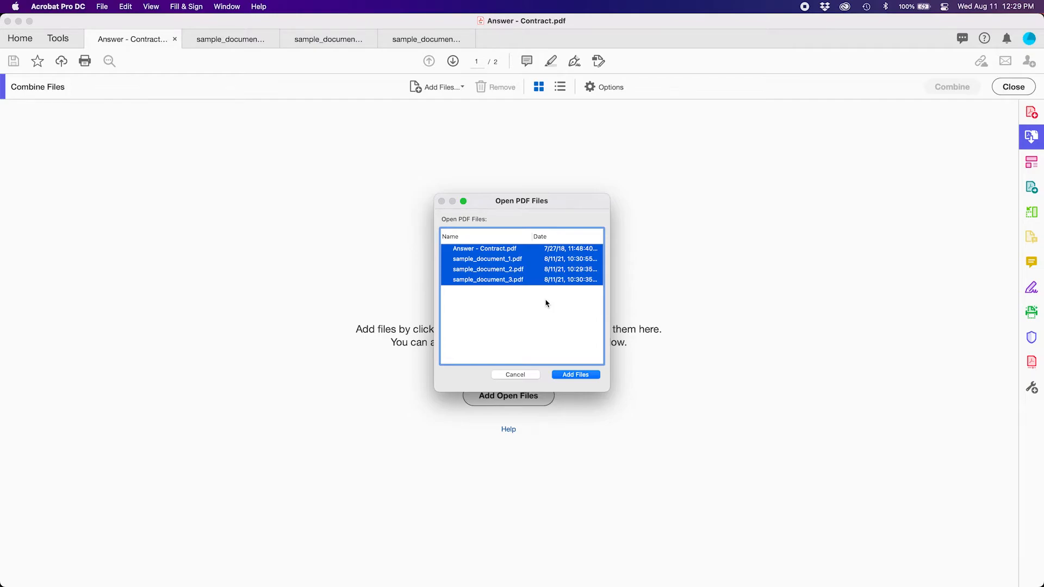
click(578, 374)
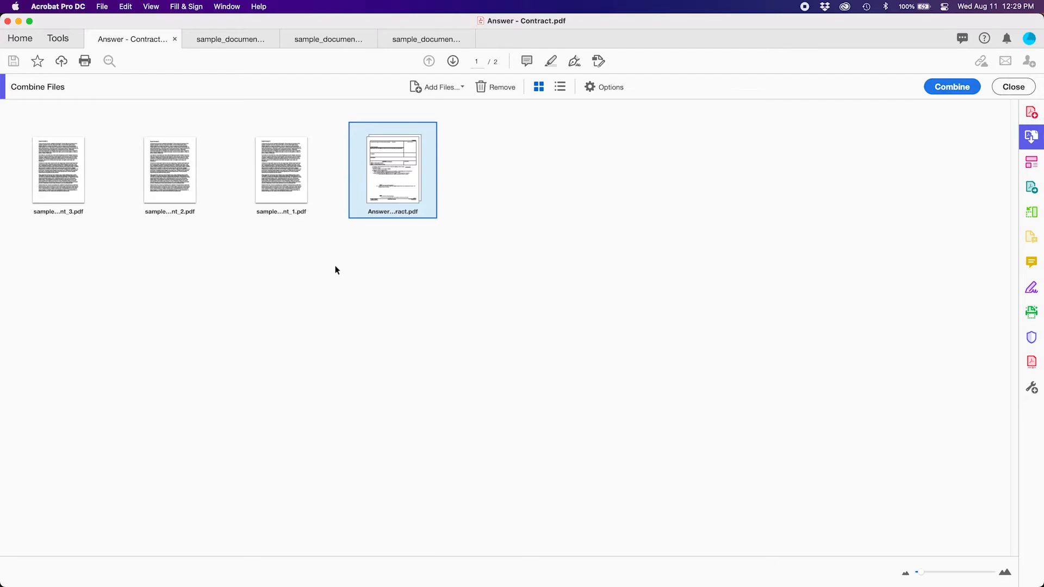
Step: Arrange the files with Answer - Contract first, followed by sample documents 1, 2 and 3, and combine them into one PDF
mouse_move(394, 192)
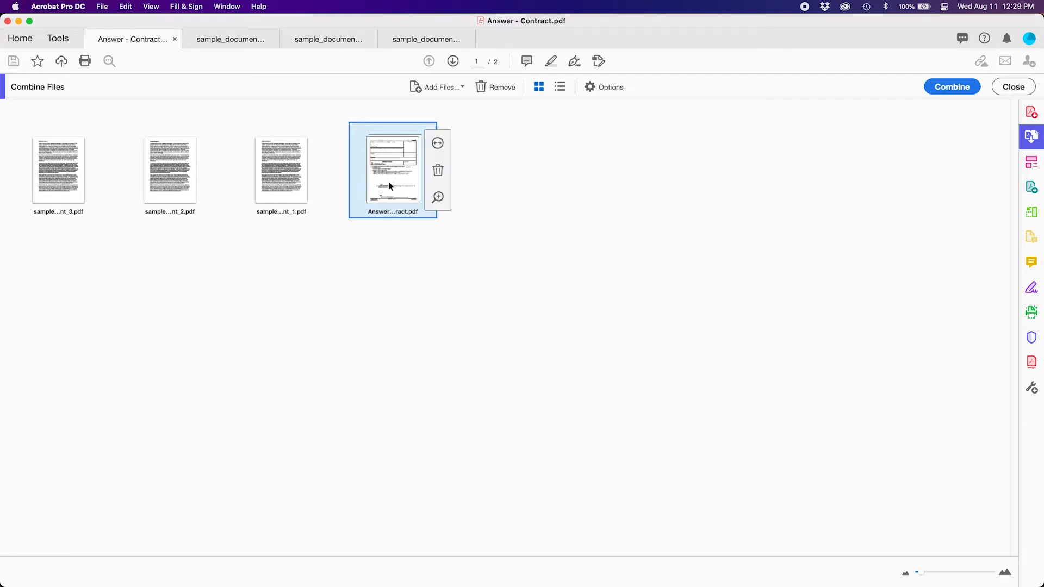
drag(388, 181, 46, 174)
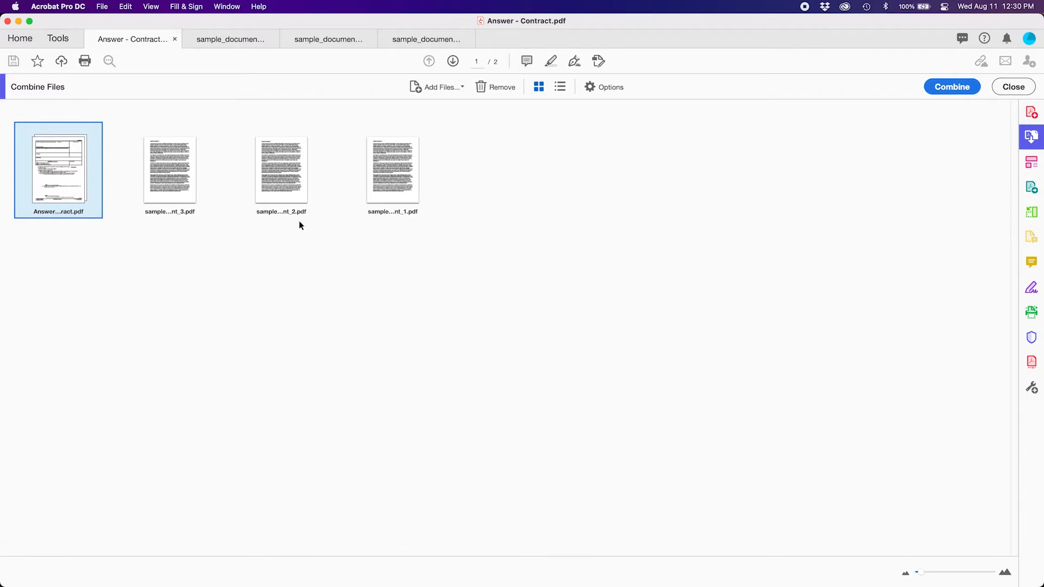
drag(390, 180, 149, 178)
drag(379, 177, 233, 207)
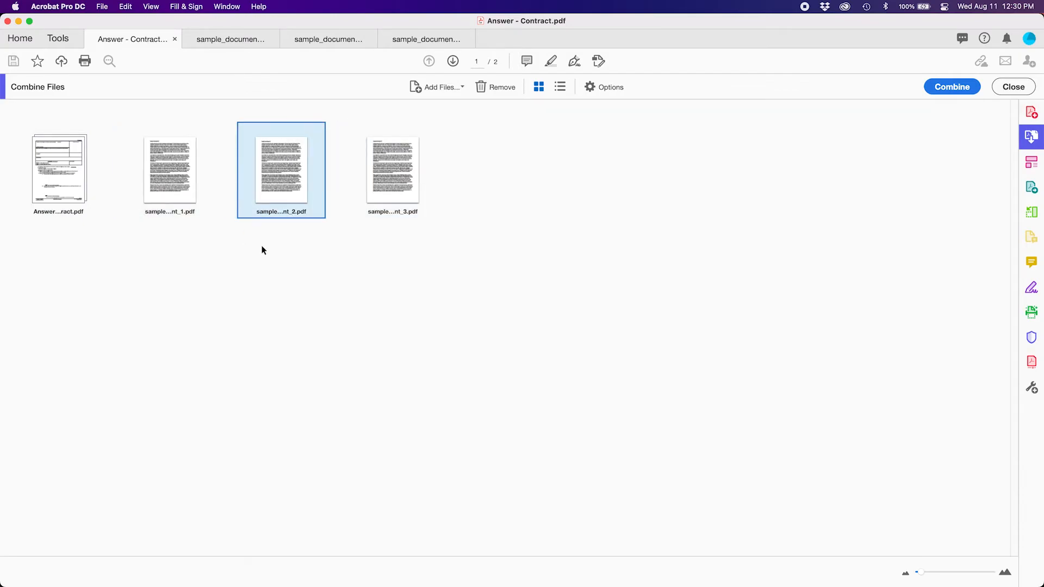
click(359, 266)
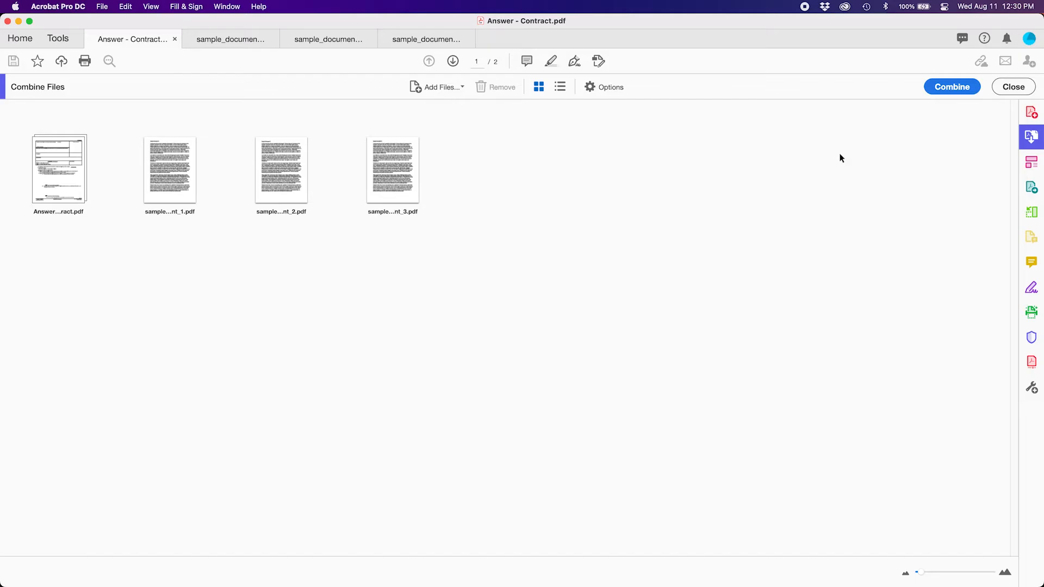
click(958, 85)
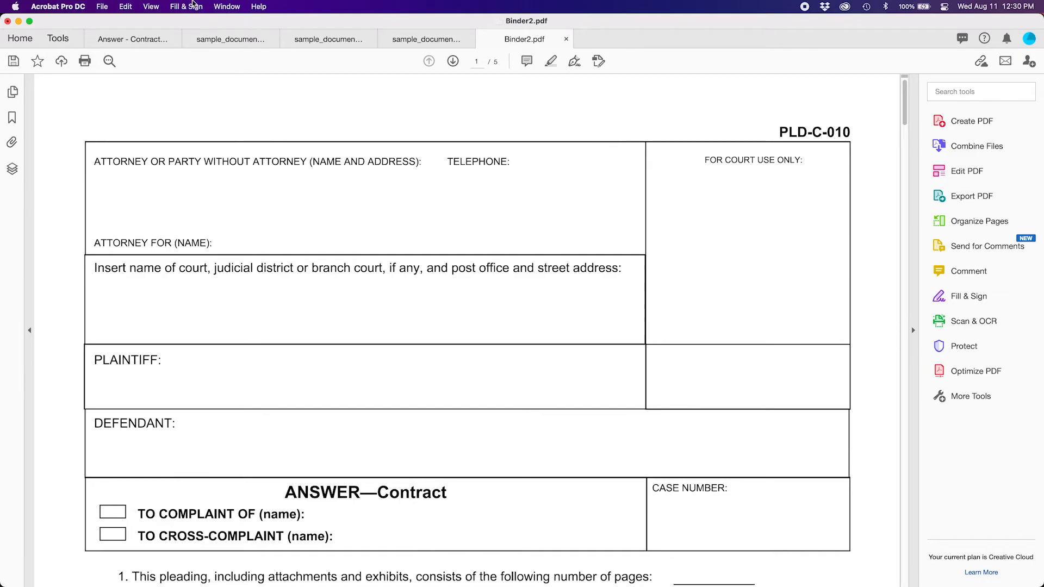
click(100, 8)
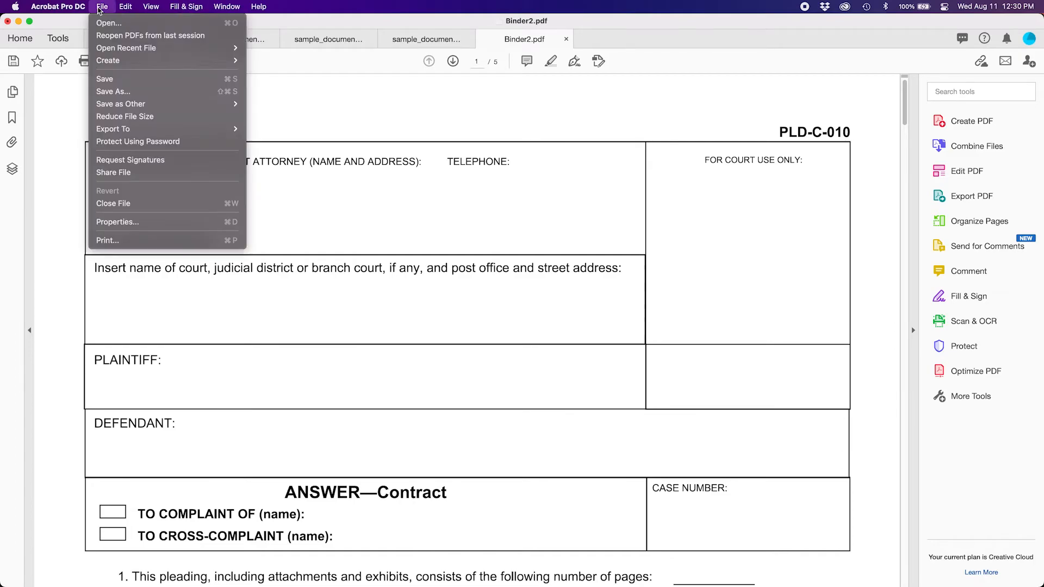
click(114, 92)
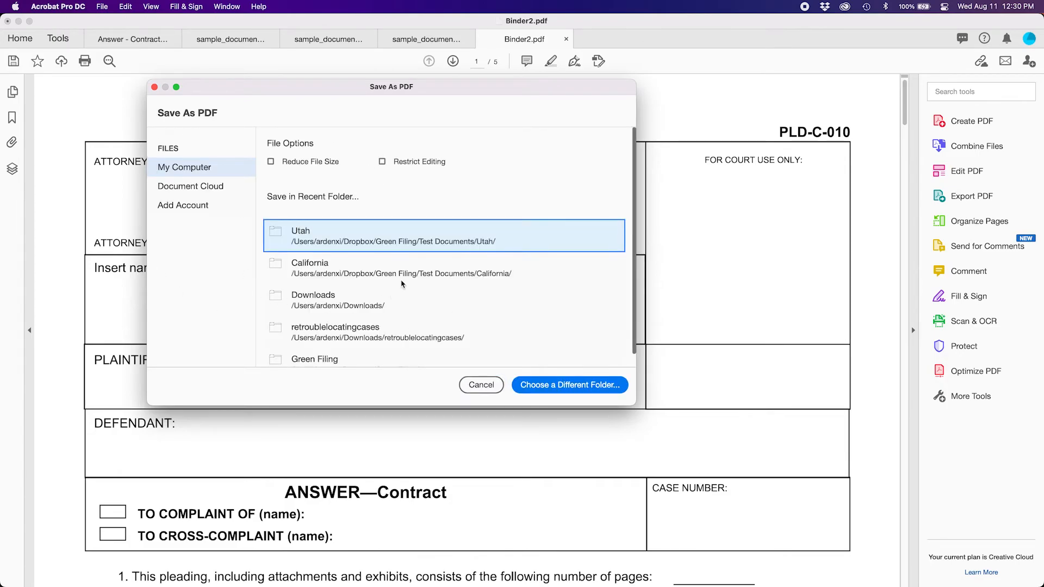
click(482, 385)
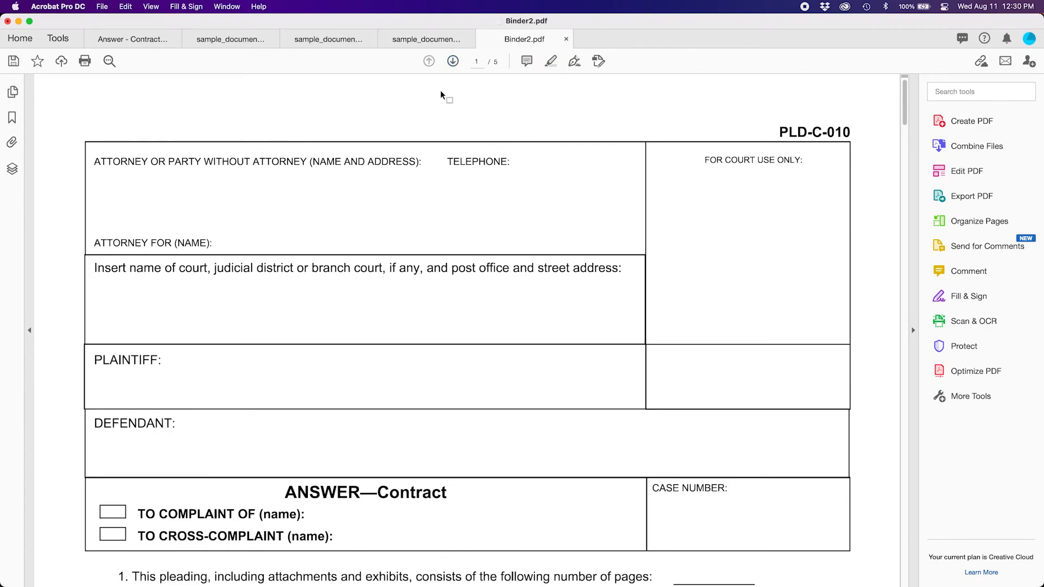
Step: Page through the combined PDF to check the order of its documents, and view its bookmarks
click(453, 64)
click(453, 64)
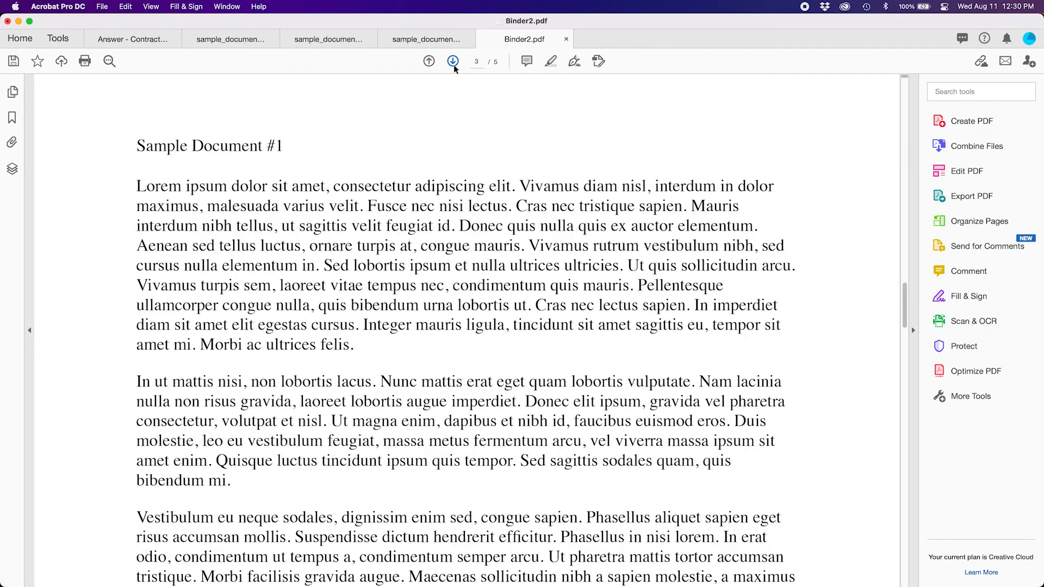
click(453, 64)
click(453, 64)
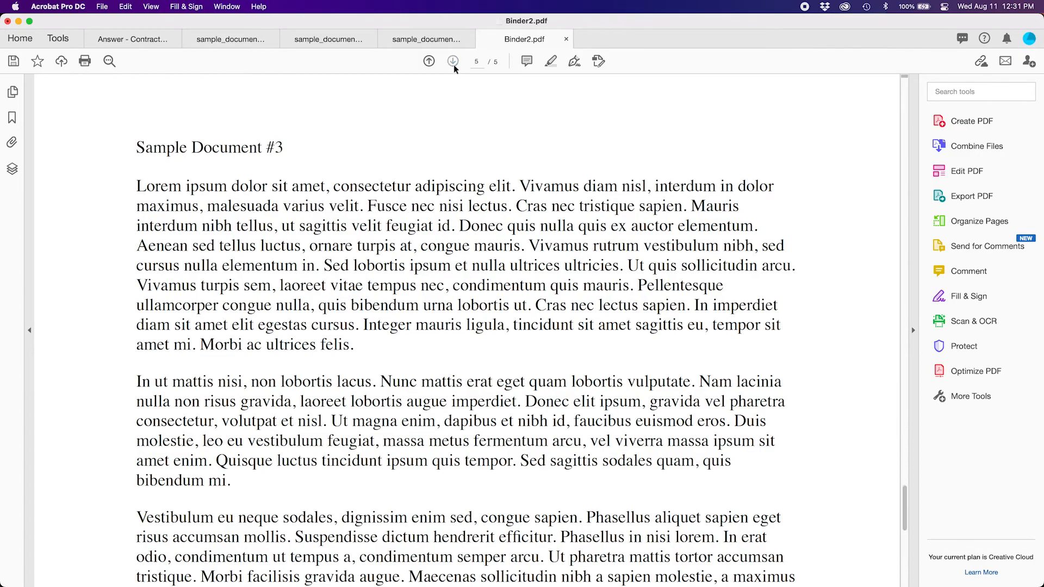
click(433, 63)
click(433, 63)
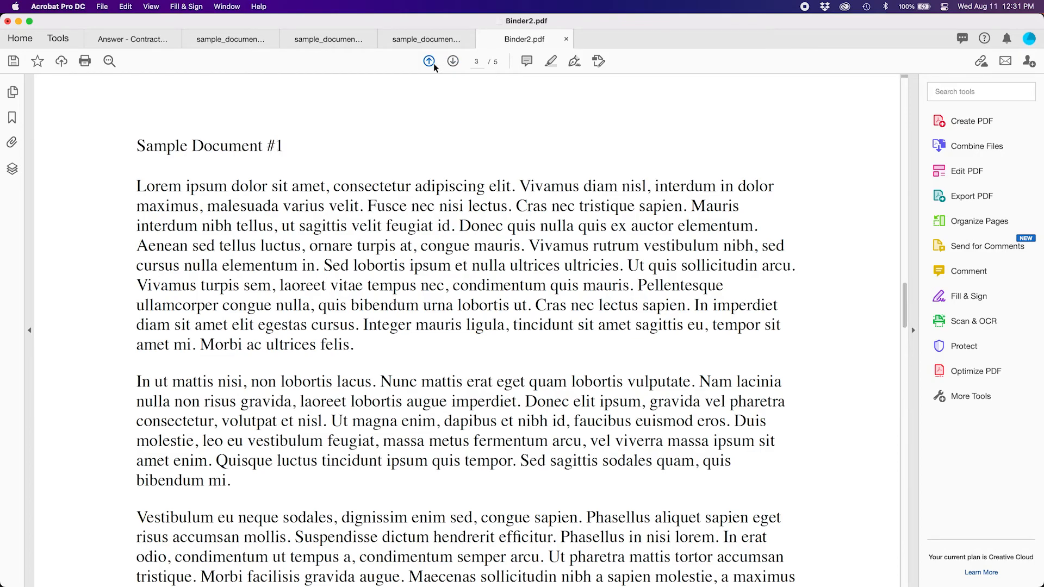
click(433, 63)
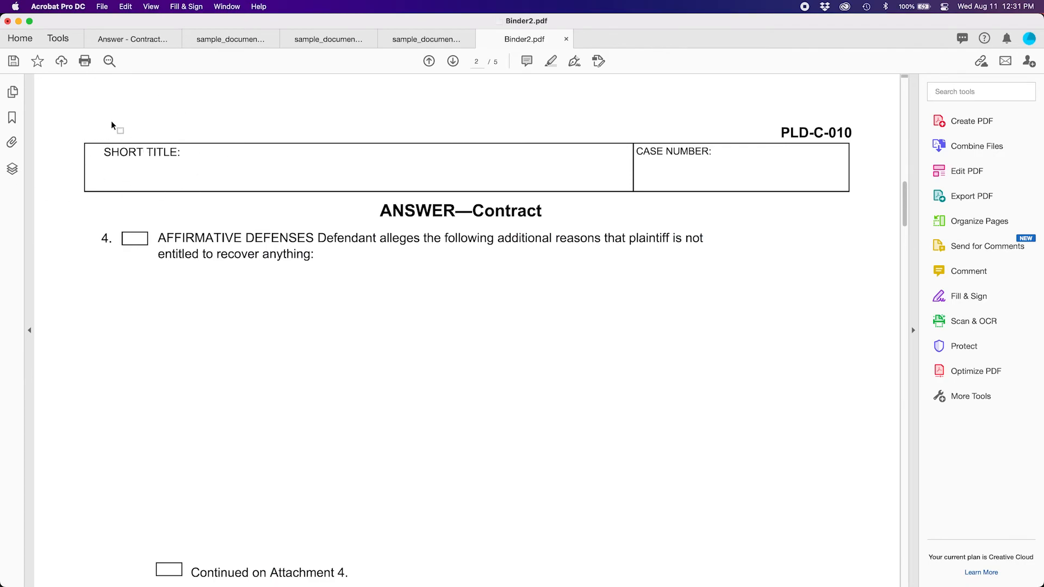
click(13, 118)
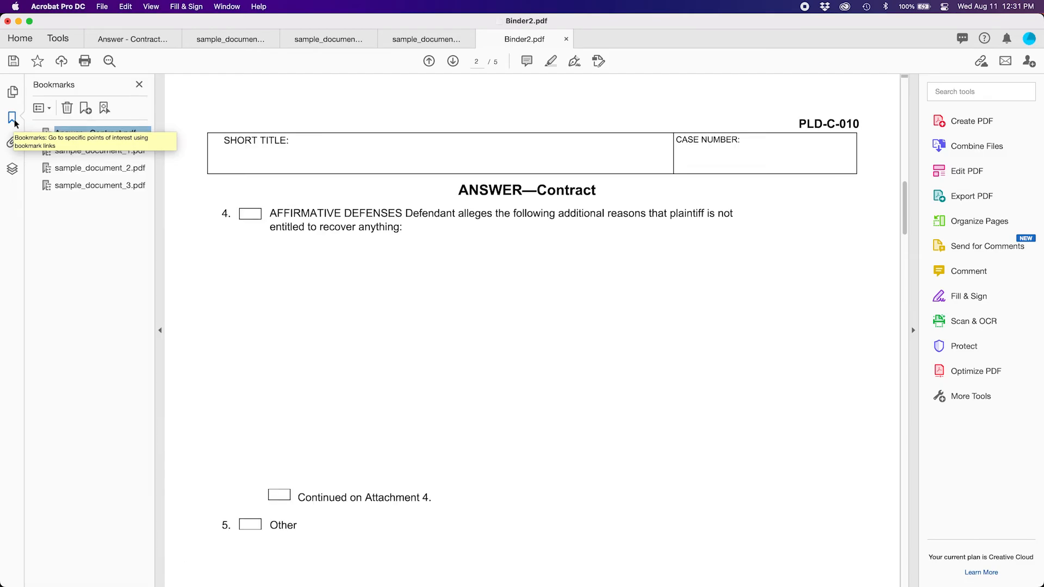
click(13, 118)
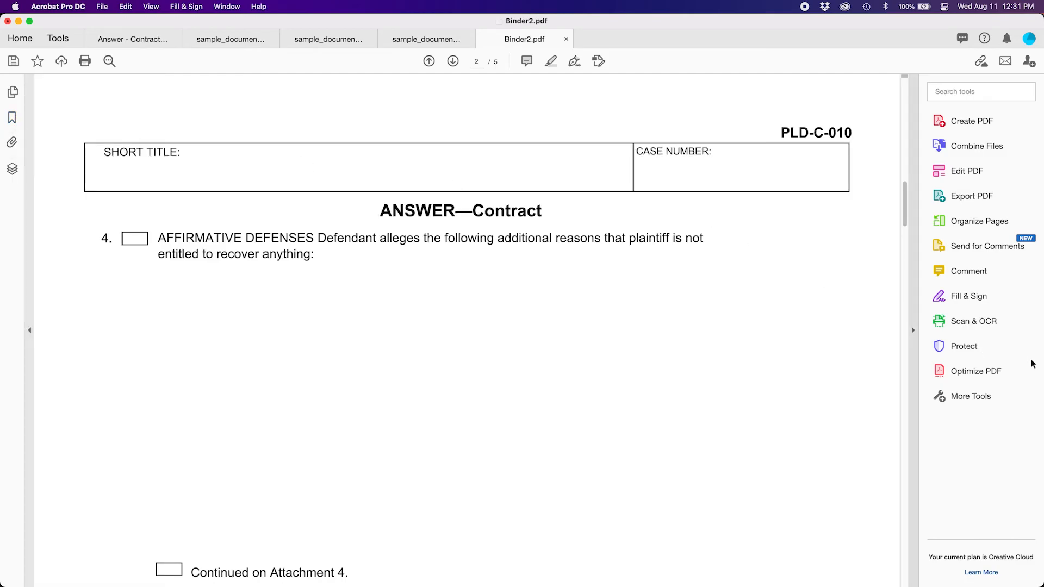
Step: Open the Scan & OCR tools for the combined PDF
click(987, 321)
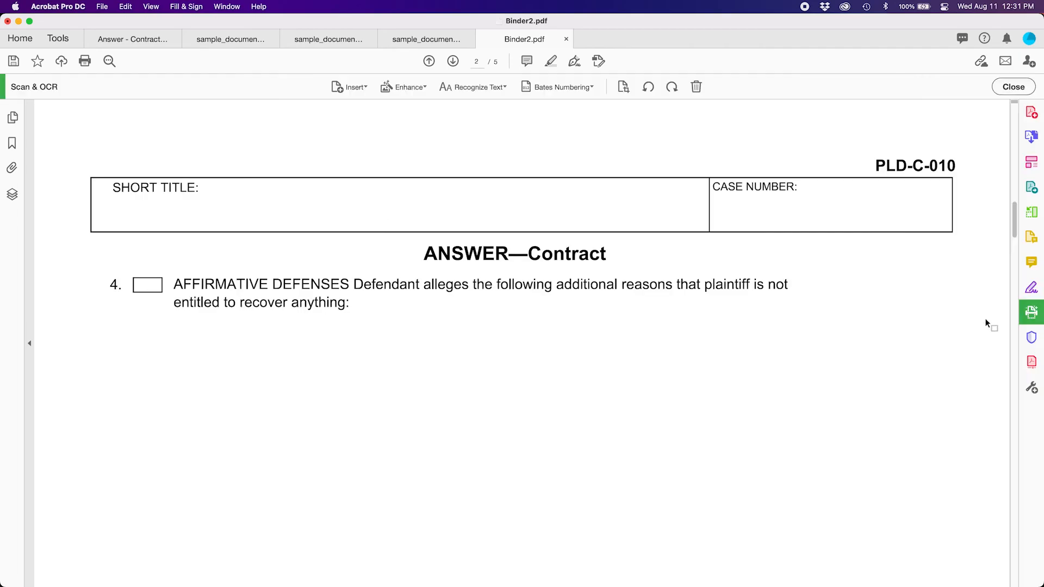